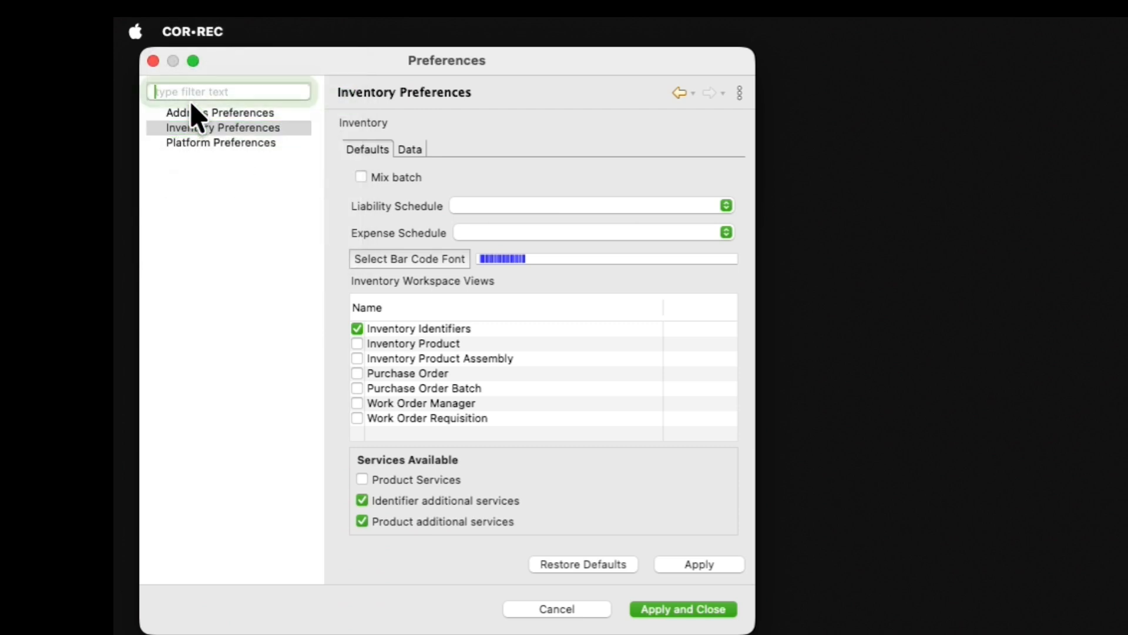
# Apply the Inventory preferences with their existing Defaults settings, then switch to Platform Preferences.
pyautogui.click(228, 128)
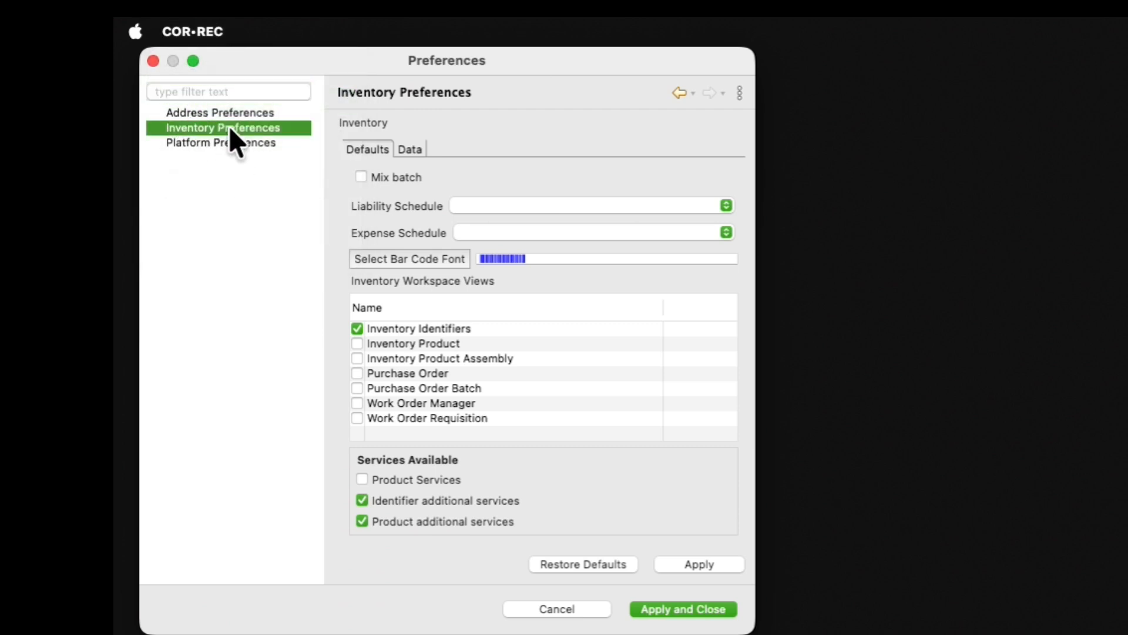
pyautogui.click(360, 149)
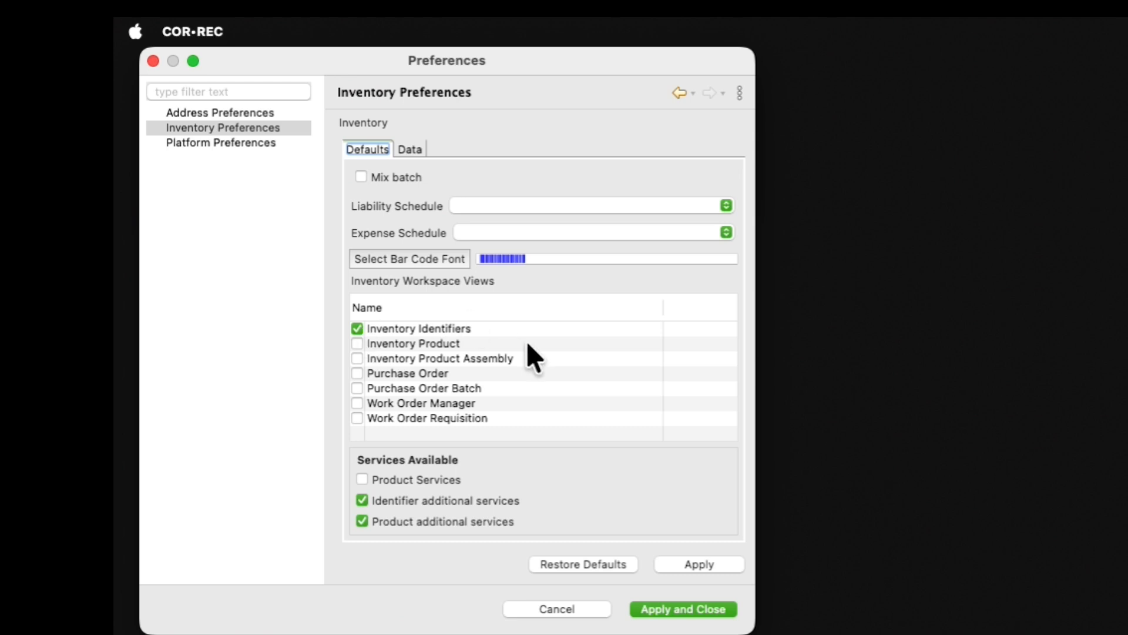
pyautogui.click(687, 558)
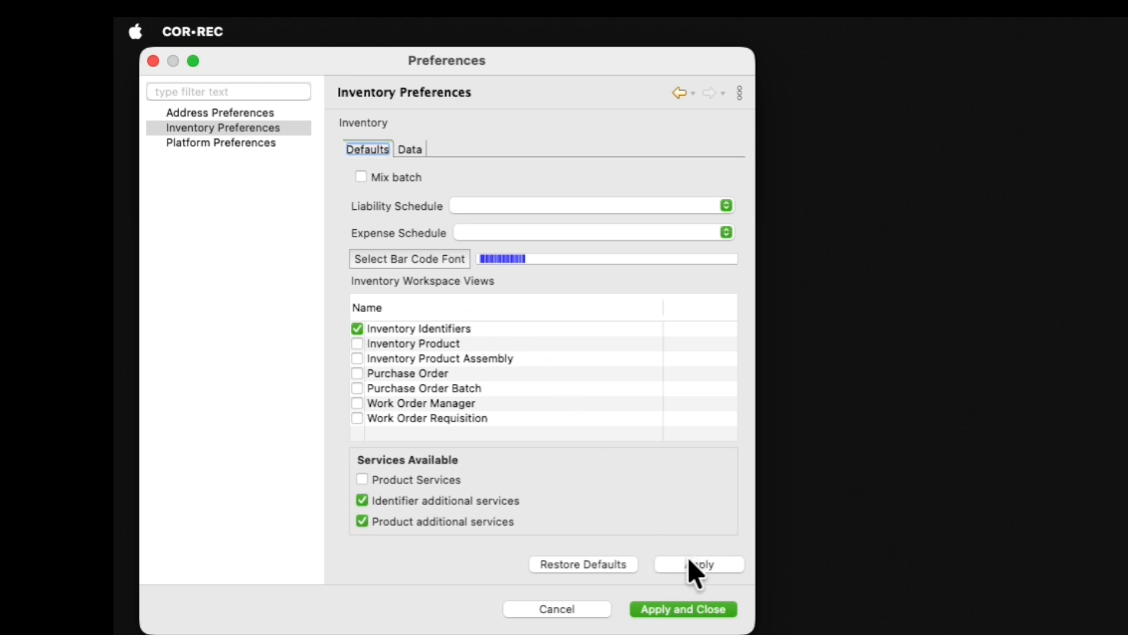
pyautogui.click(237, 143)
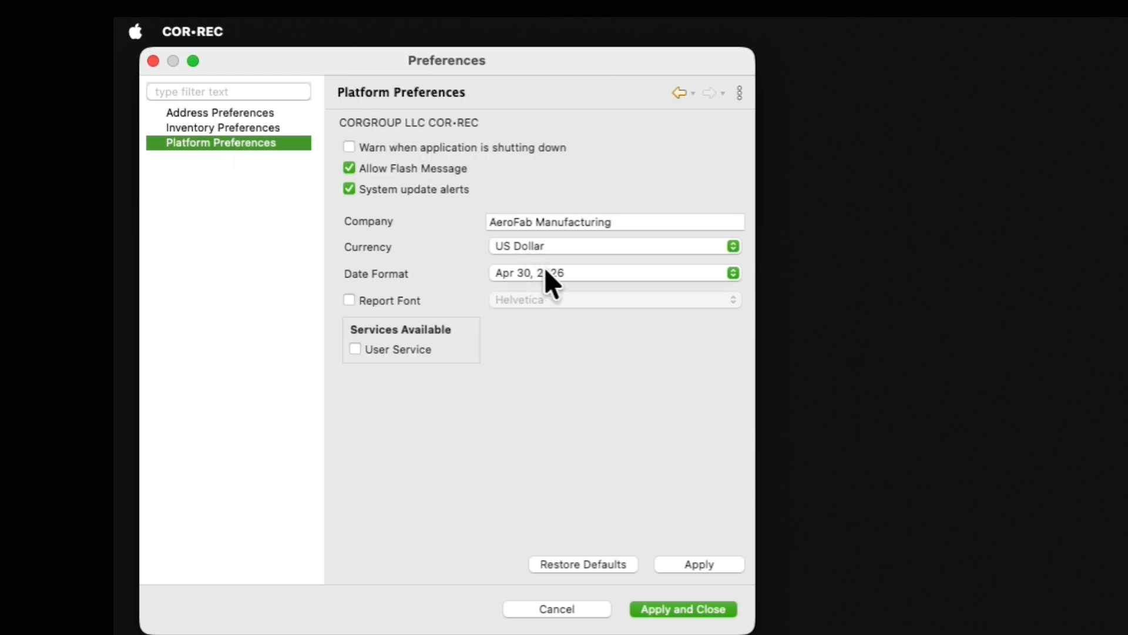
# Keep the Apr 30, 2026 date format, enable User Service, and apply and close Preferences.
pyautogui.click(732, 272)
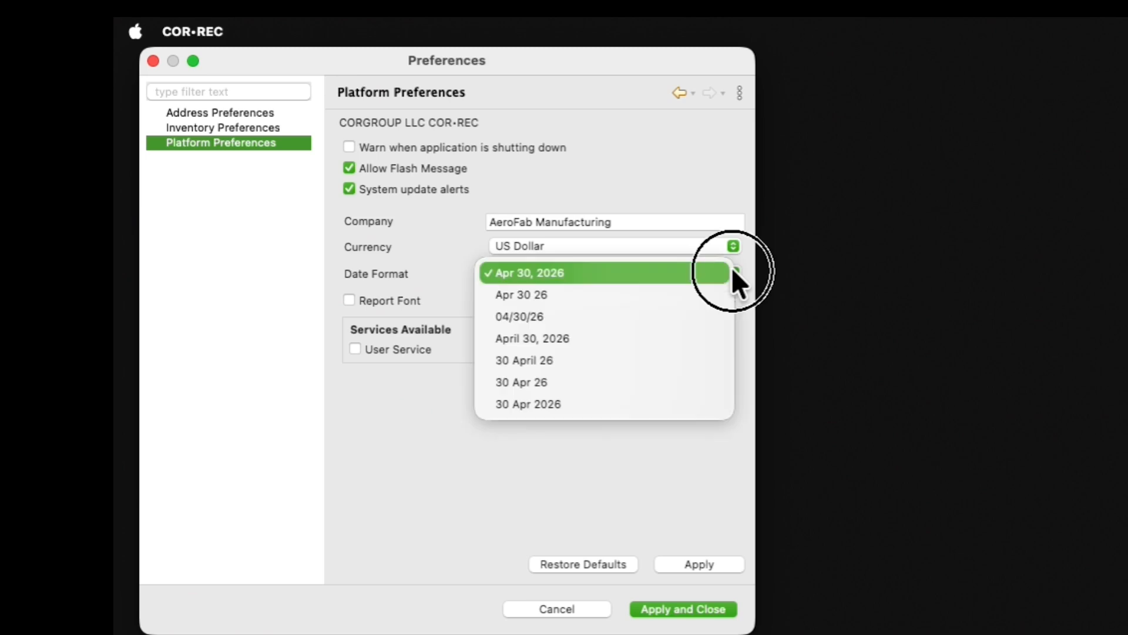
pyautogui.click(562, 238)
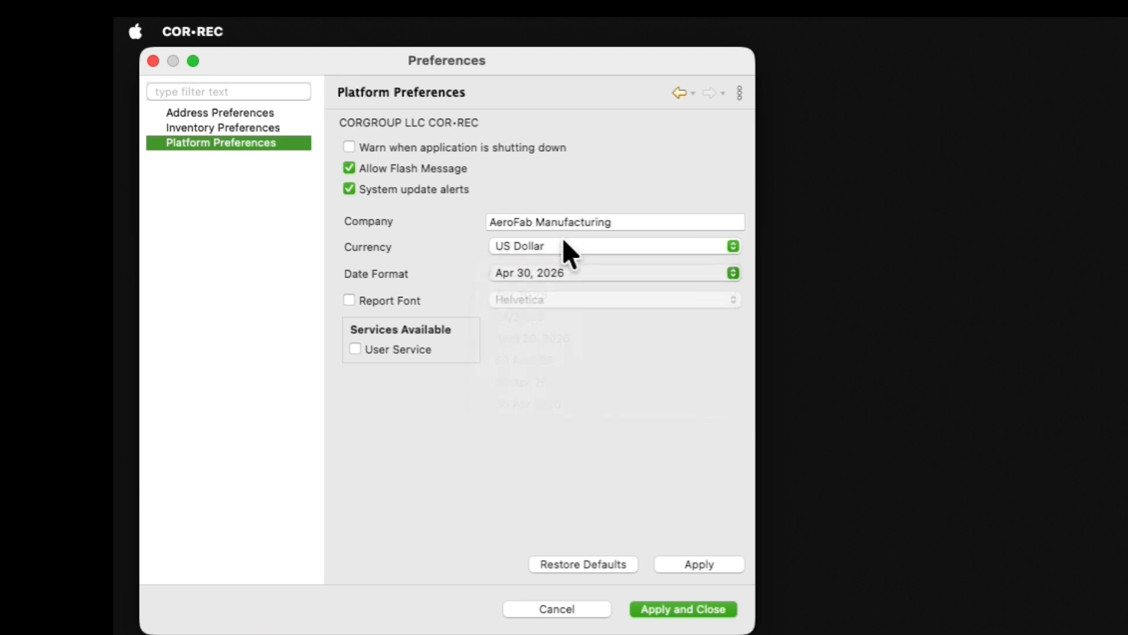
pyautogui.click(416, 349)
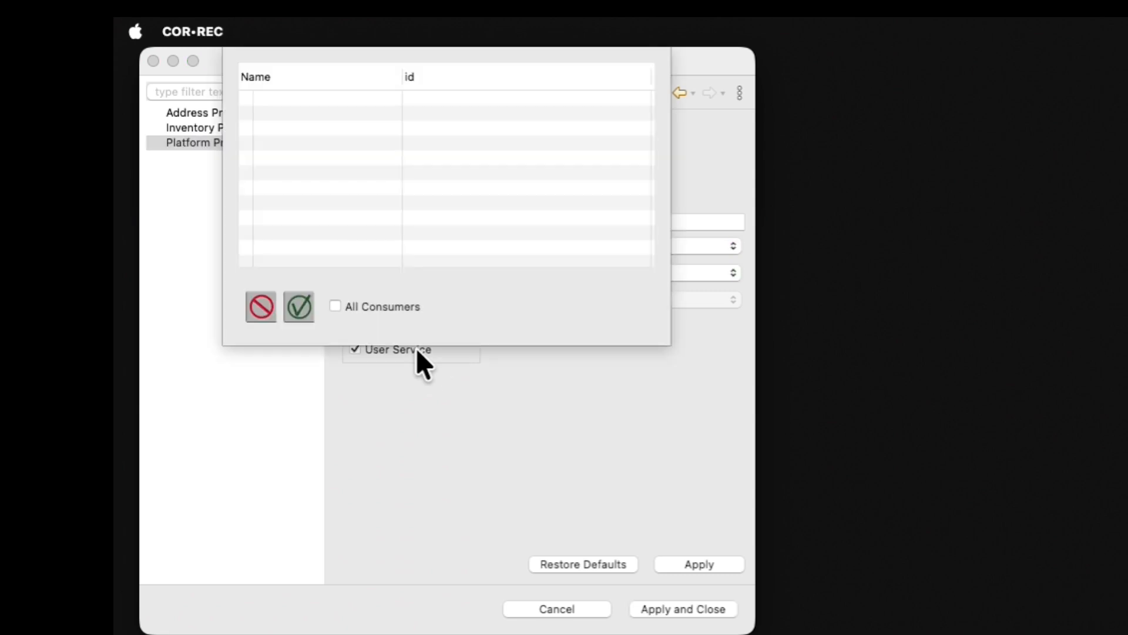
pyautogui.click(307, 304)
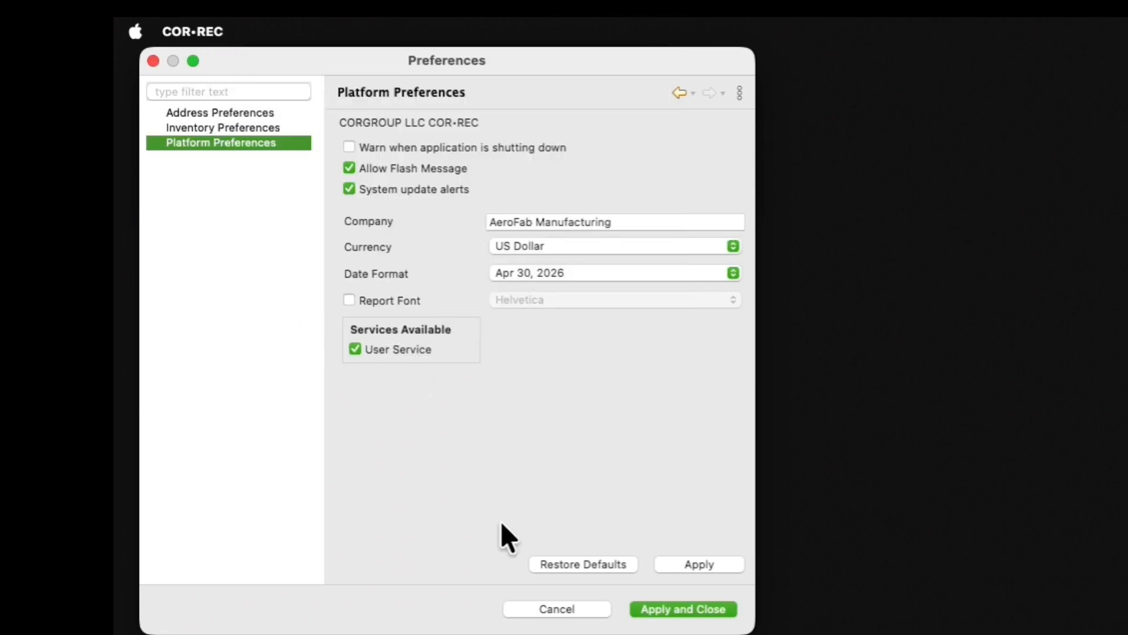
pyautogui.click(689, 610)
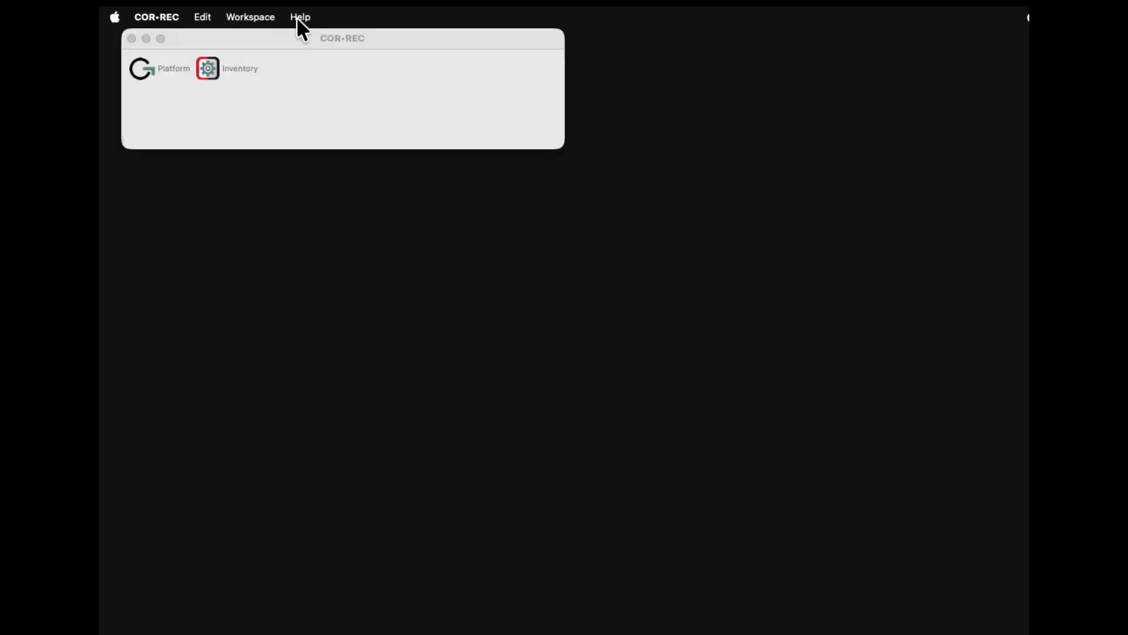
# Open Help > Administration > Administrator, go to Vendors, and add a new vendor.
pyautogui.click(299, 17)
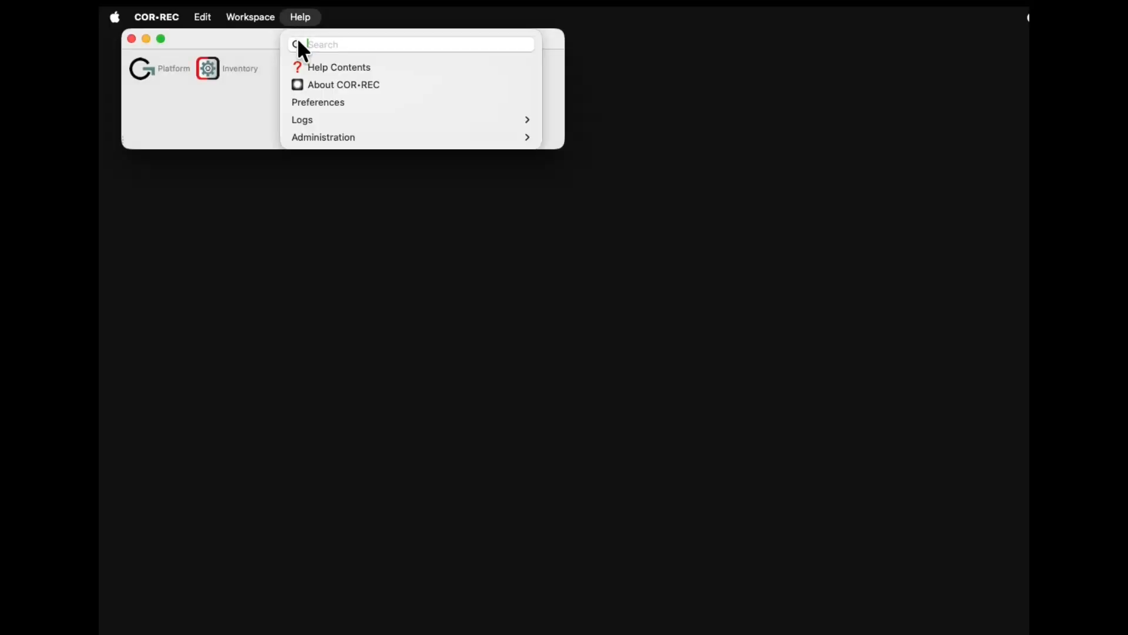
pyautogui.moveTo(328, 138)
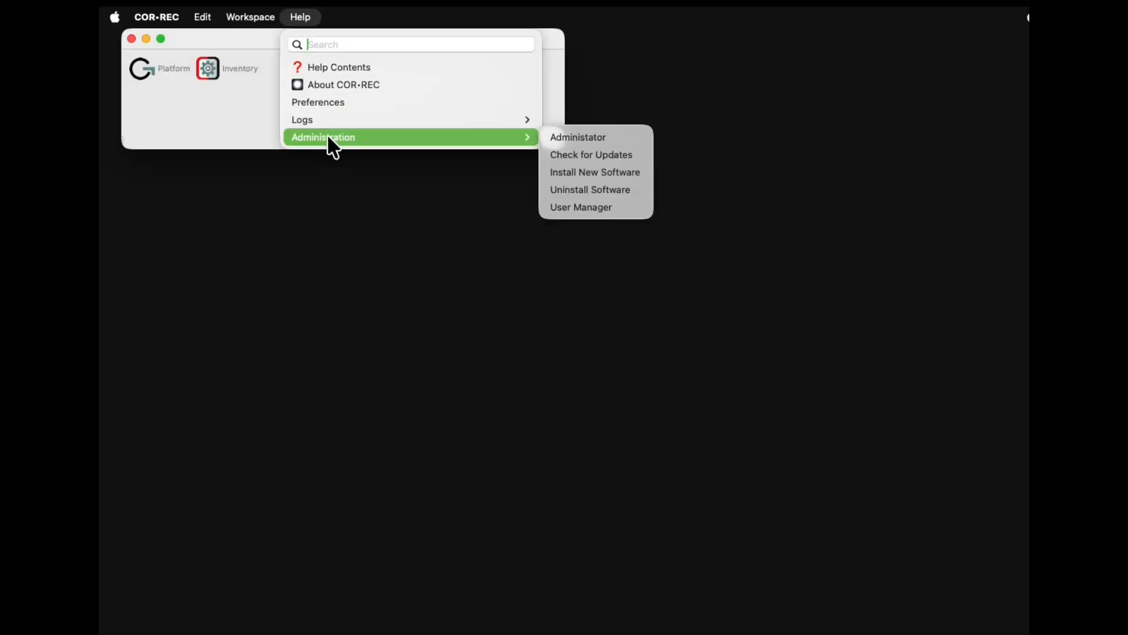
pyautogui.click(569, 135)
pyautogui.click(621, 57)
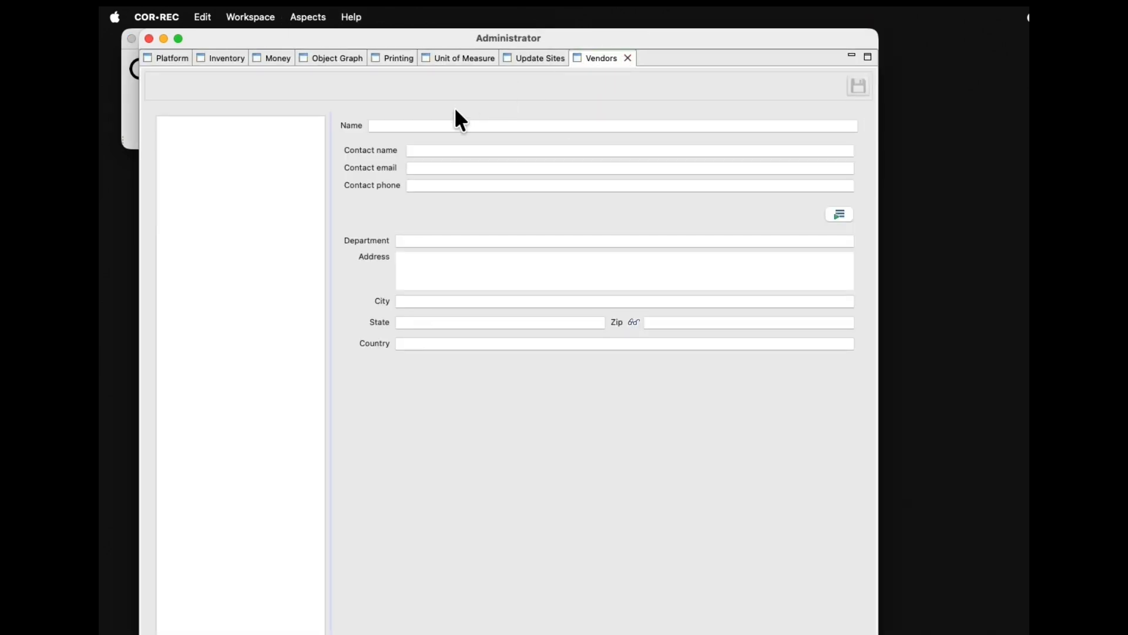
pyautogui.rightClick(260, 175)
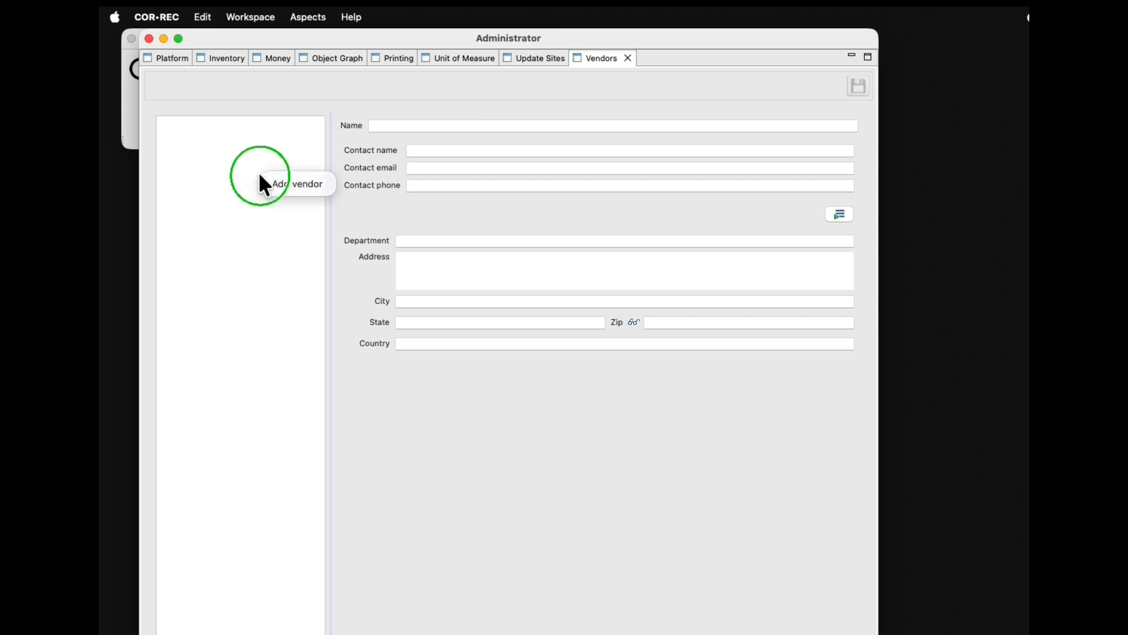
pyautogui.click(295, 179)
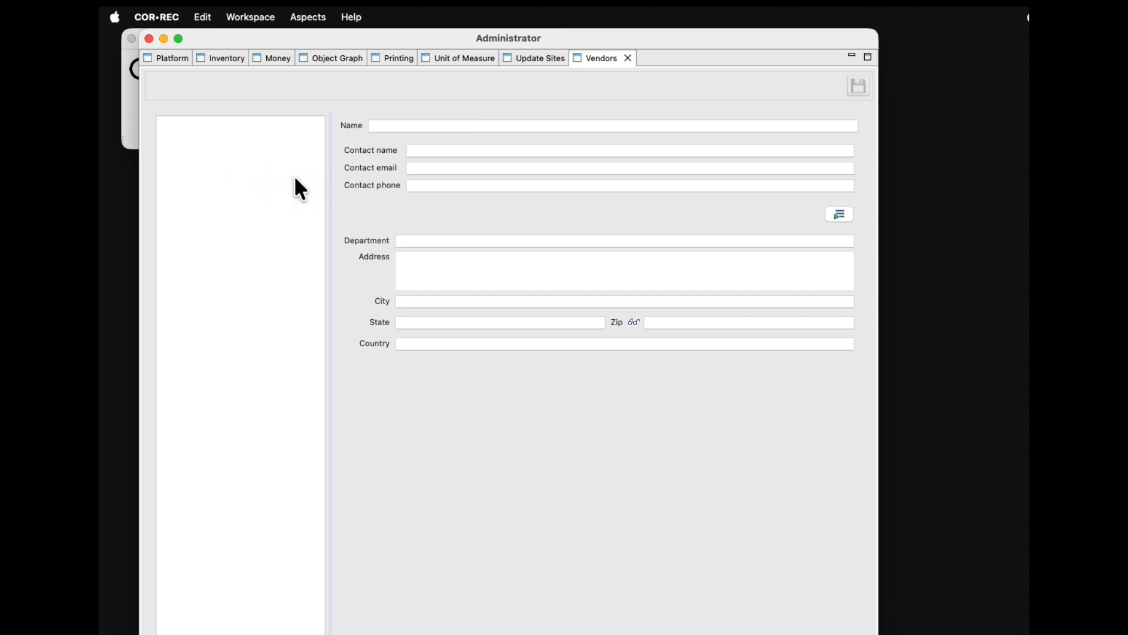
# Name the vendor 'Metal Source Supply Co.' and enter the contact's name, e-mail and phone.
pyautogui.click(390, 126)
pyautogui.write('Metal Source Supply Co.')
pyautogui.press('Tab')
pyautogui.press('Tab')
pyautogui.press('Tab')
pyautogui.write('512-555-0142')
pyautogui.press('Tab')
# Set department 'Sales & Distribution', fill in the vendor's full address, and start a second vendor.
pyautogui.click(403, 242)
pyautogui.write('Sal')
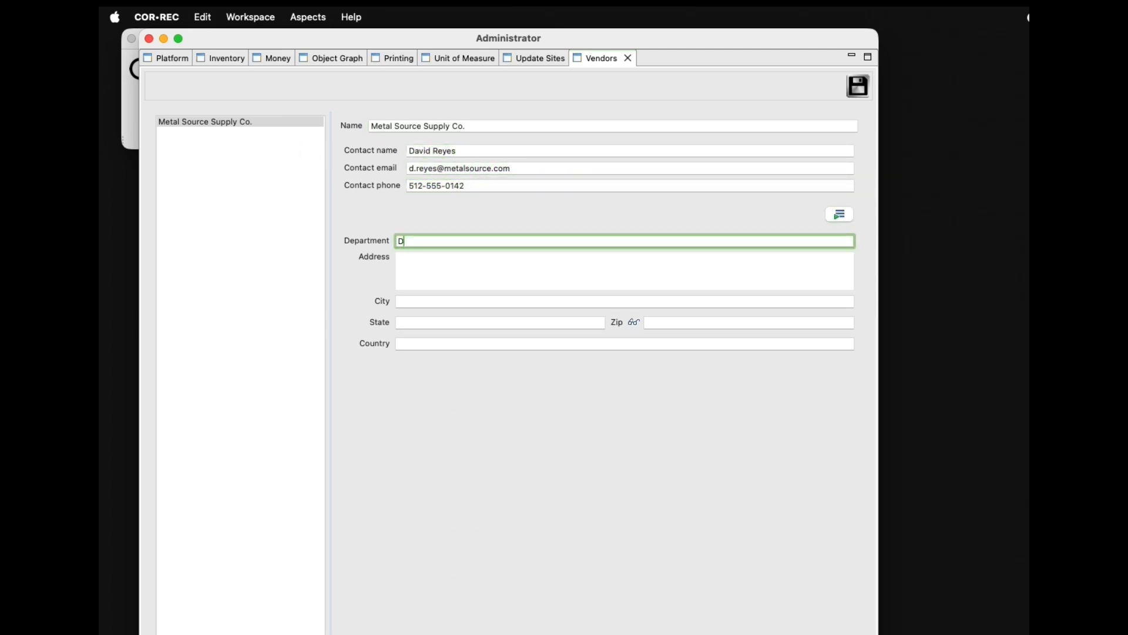
pyautogui.write('es & Distribution')
pyautogui.press('Tab')
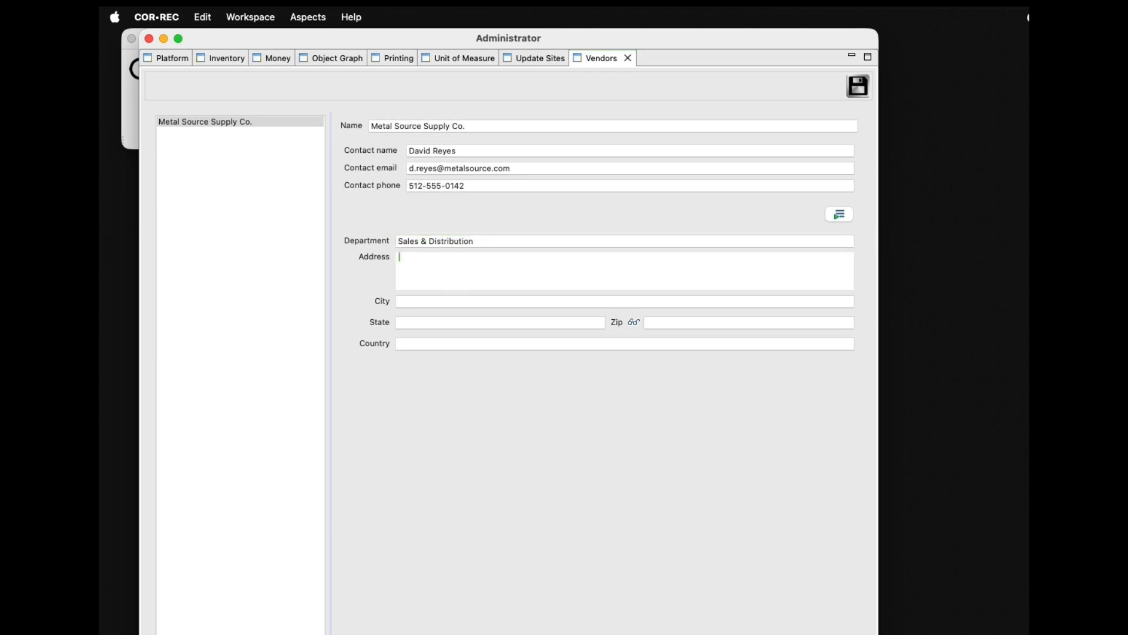
pyautogui.press('Tab')
pyautogui.write('Austin')
pyautogui.press('Tab')
pyautogui.write('TX')
pyautogui.press('Tab')
pyautogui.write('78744')
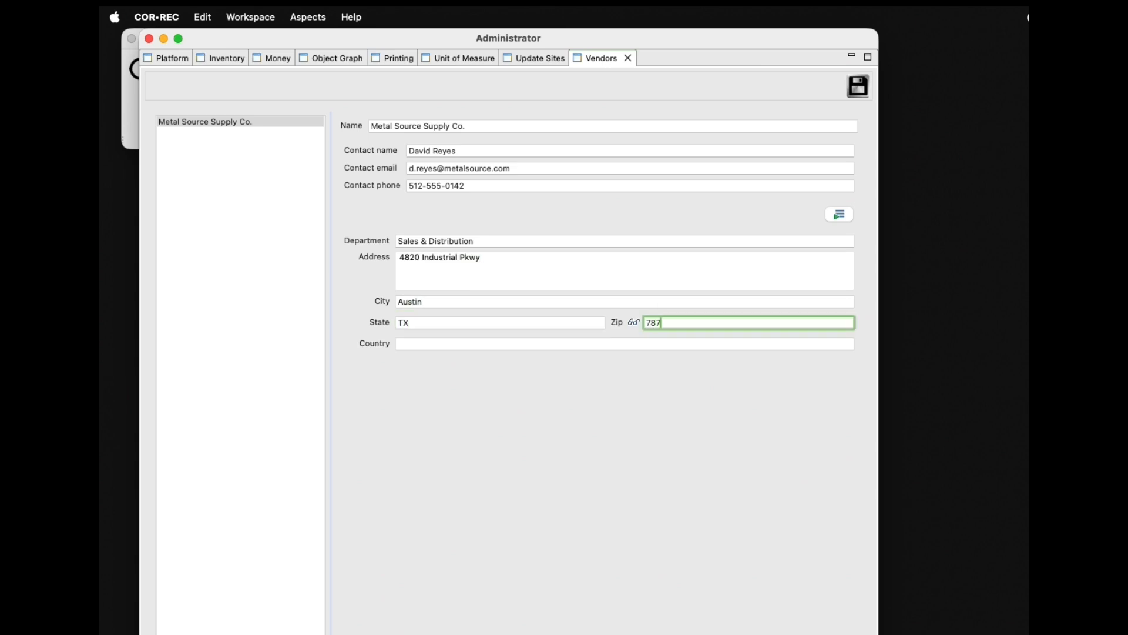
pyautogui.press('Tab')
pyautogui.write('USA')
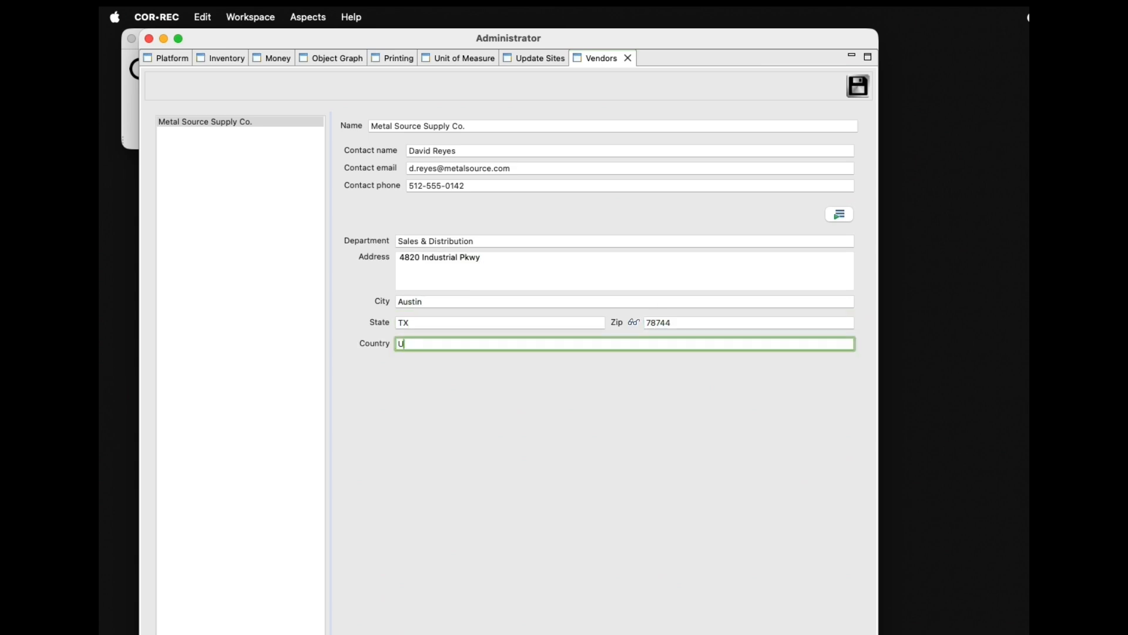
pyautogui.rightClick(216, 164)
pyautogui.click(257, 210)
# Name the second vendor 'SkyShip Logistics Inc.' and enter the contact's name, e-mail and phone.
pyautogui.click(405, 126)
pyautogui.write('SkyShip Logis')
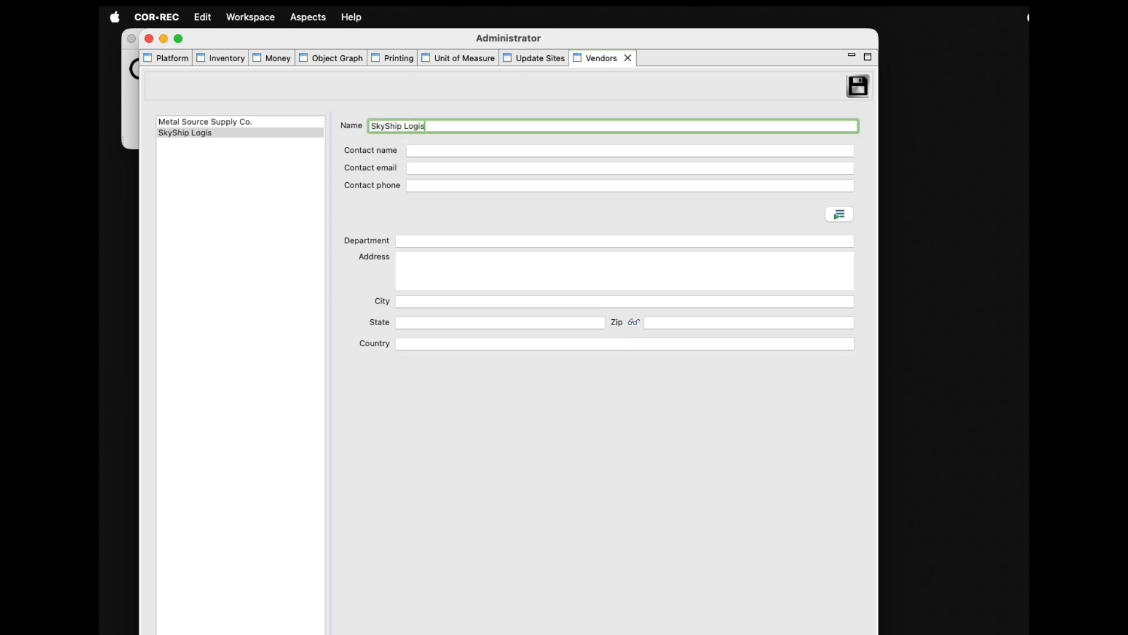
pyautogui.write('tics Inc.')
pyautogui.press('Tab')
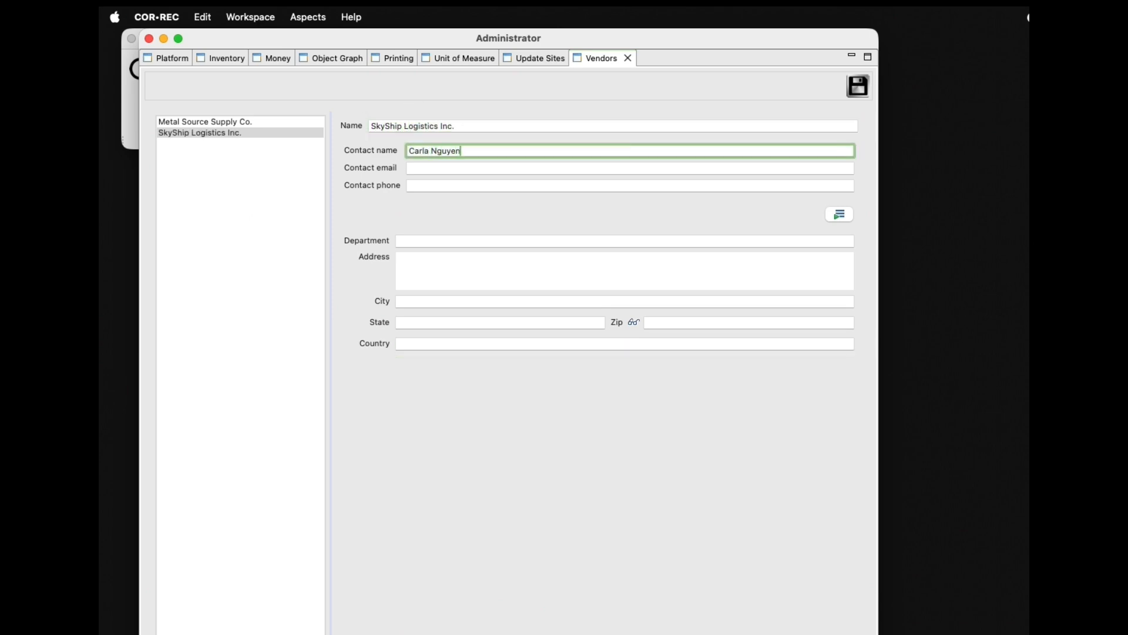
pyautogui.press('Tab')
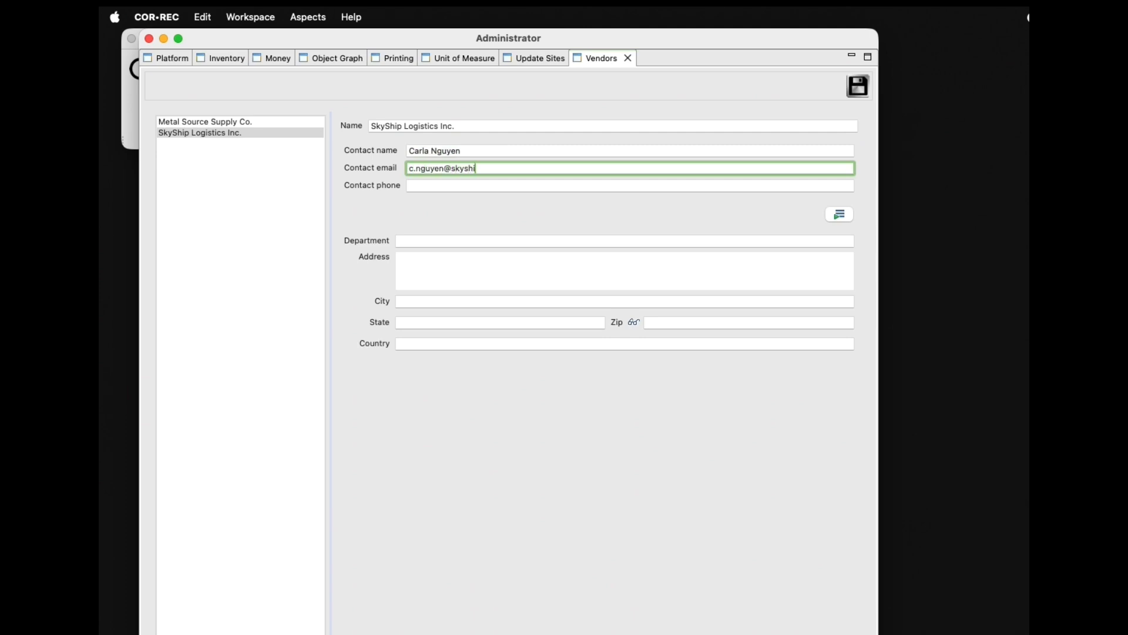
pyautogui.press('Tab')
pyautogui.write('210-555-0187')
pyautogui.press('Tab')
# Set department 'Freight Operations' and fill in SkyShip's street, city, state, ZIP and country.
pyautogui.press('Tab')
pyautogui.write('Freight Operations')
pyautogui.press('Tab')
pyautogui.press('Tab')
pyautogui.write('San Antonio')
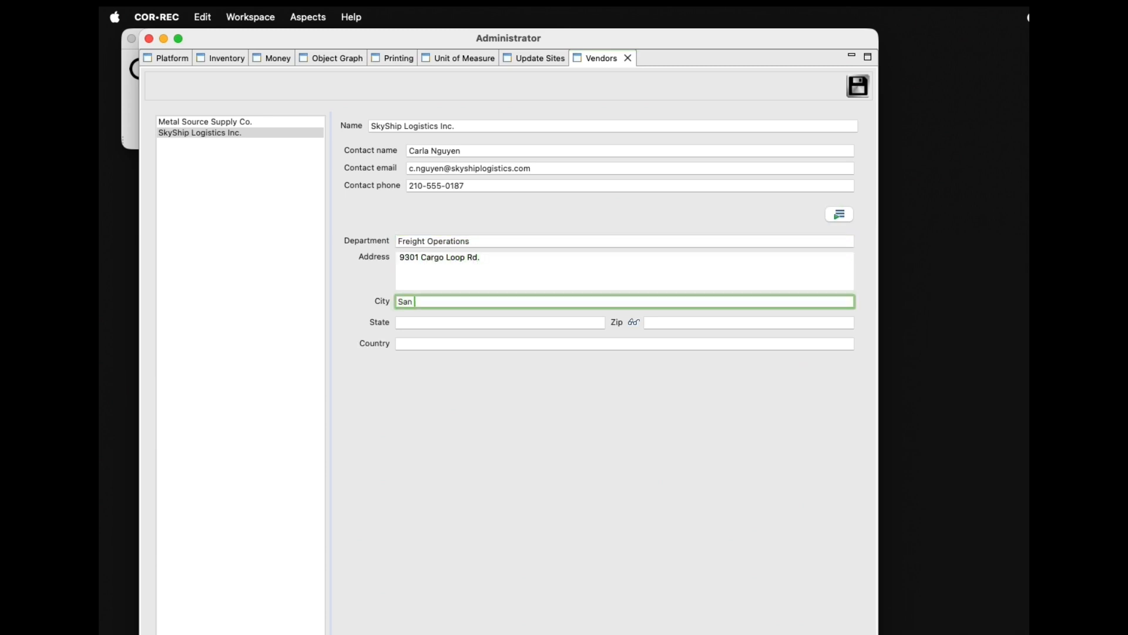
pyautogui.press('Tab')
pyautogui.write('TX')
pyautogui.press('Tab')
pyautogui.write('78221')
pyautogui.press('Tab')
pyautogui.write('USA')
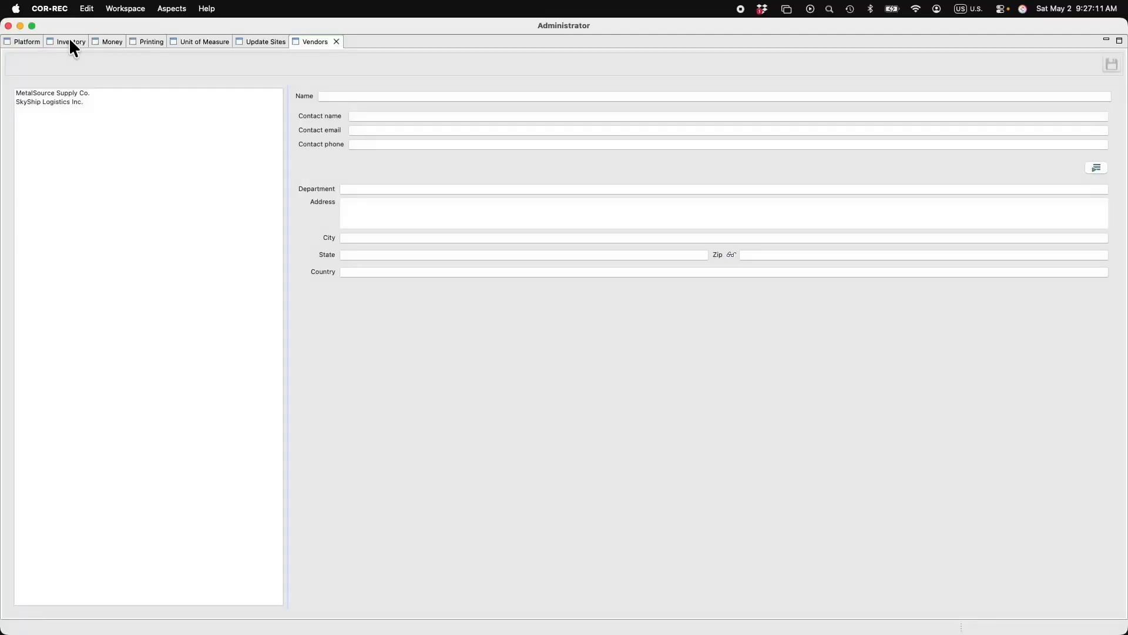
# Set purchase order number 1001 and Sold To division 'AeroFab Manufacturing', then add a Bill To address.
pyautogui.click(70, 41)
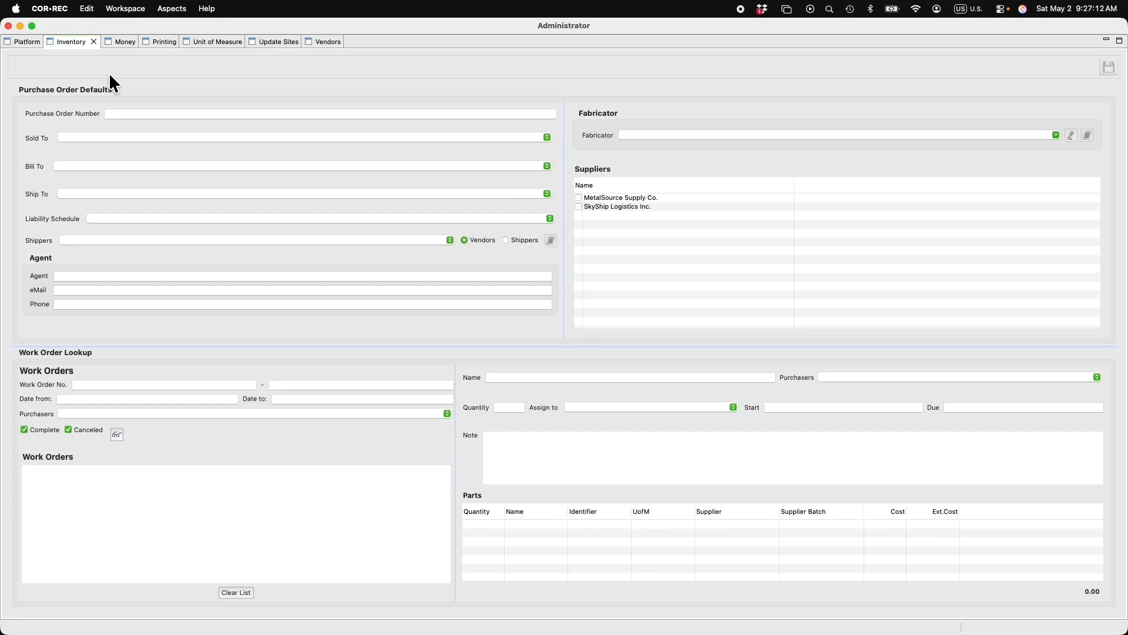
pyautogui.click(120, 111)
pyautogui.write('1001')
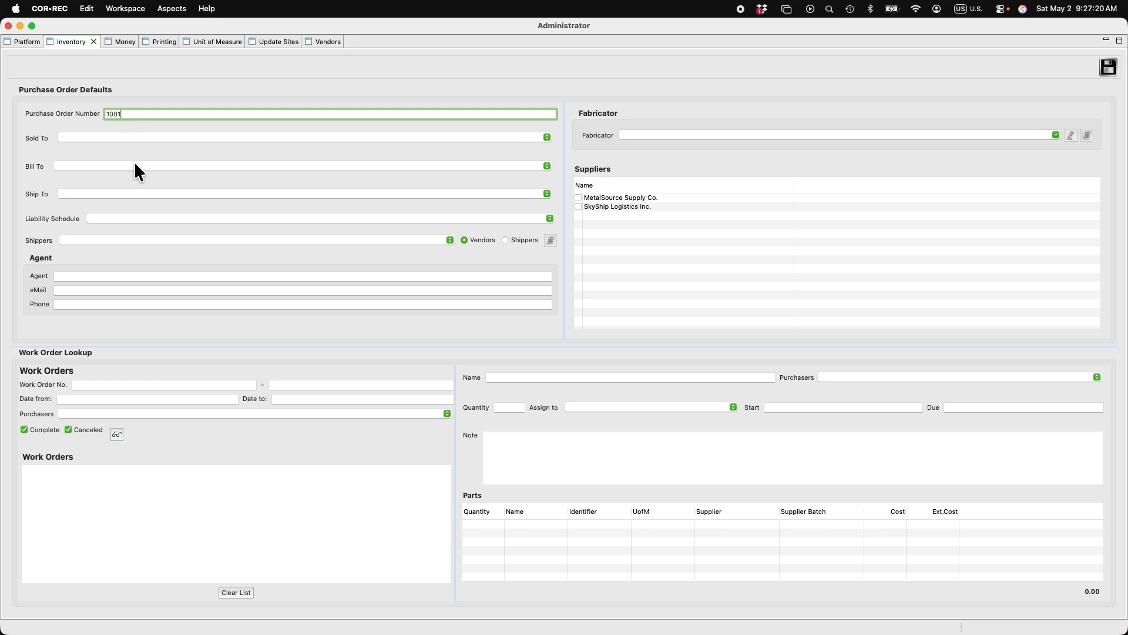
pyautogui.click(119, 142)
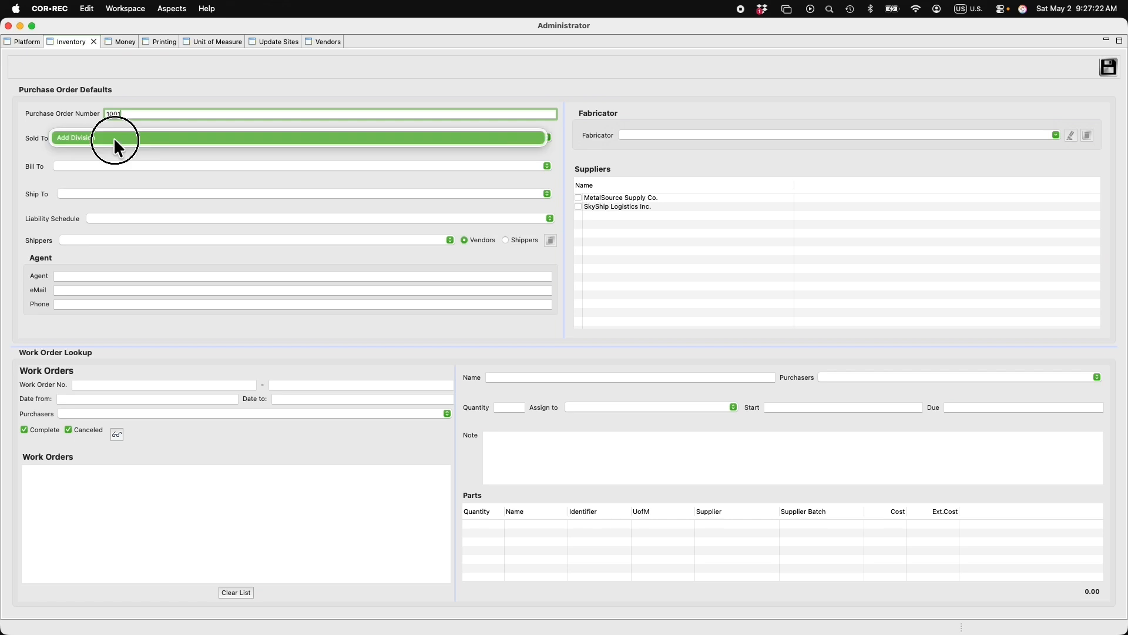
pyautogui.click(114, 139)
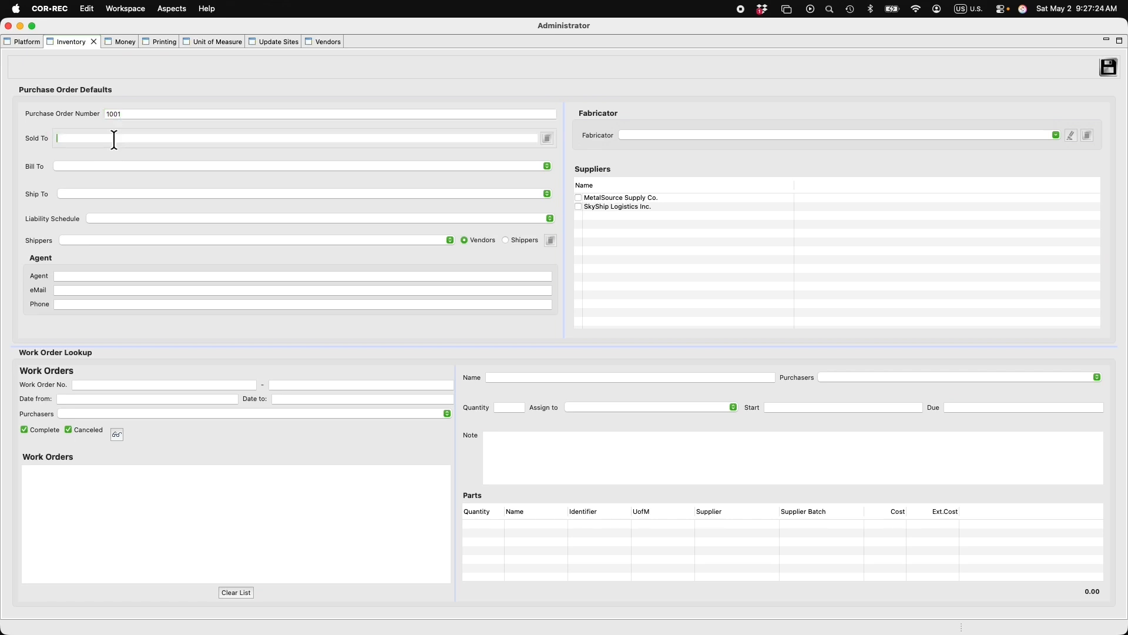
pyautogui.write('AeroFab Manufacturing')
pyautogui.click(117, 168)
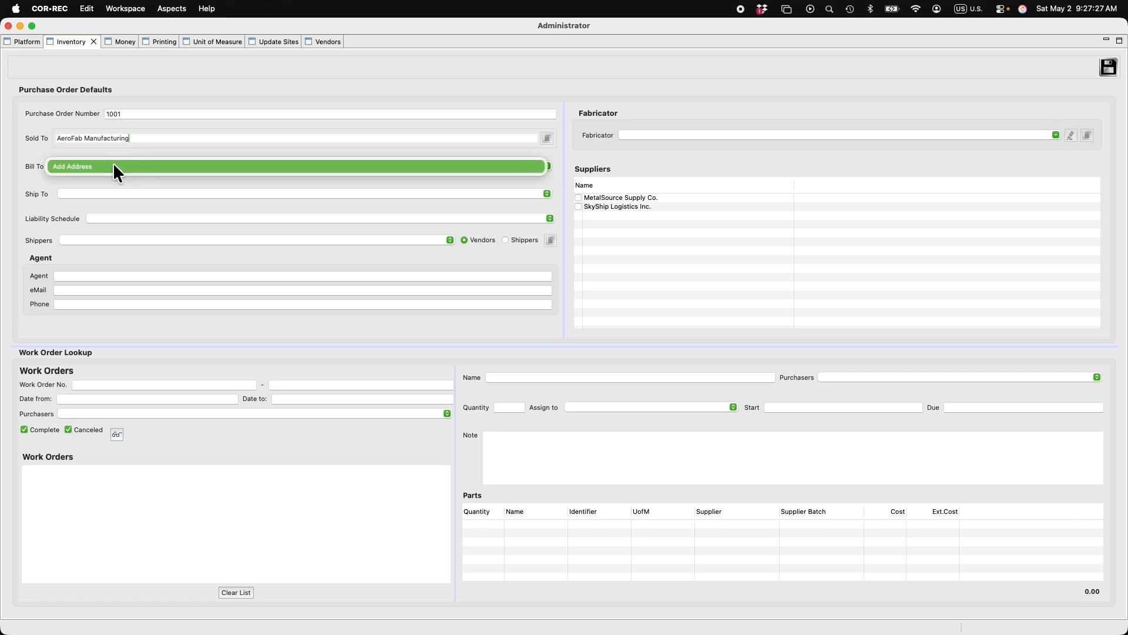
pyautogui.click(79, 166)
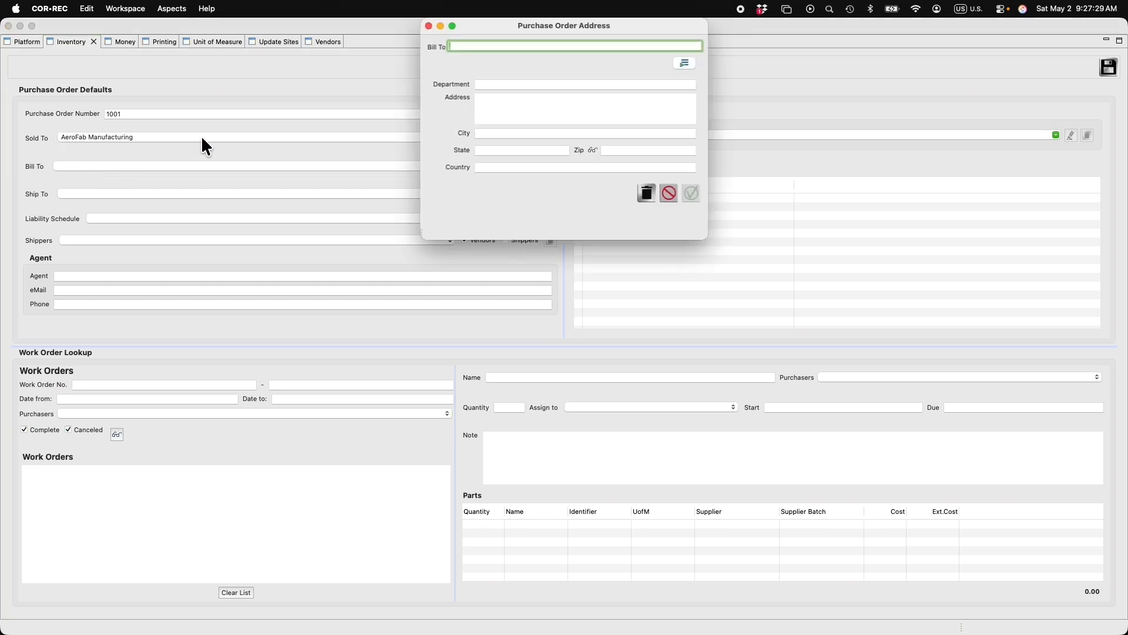
# Enter the 'AeroFab Manufacturing' billing address with an address format, city, state and ZIP, and confirm.
pyautogui.write('AeroFab Manufacturing')
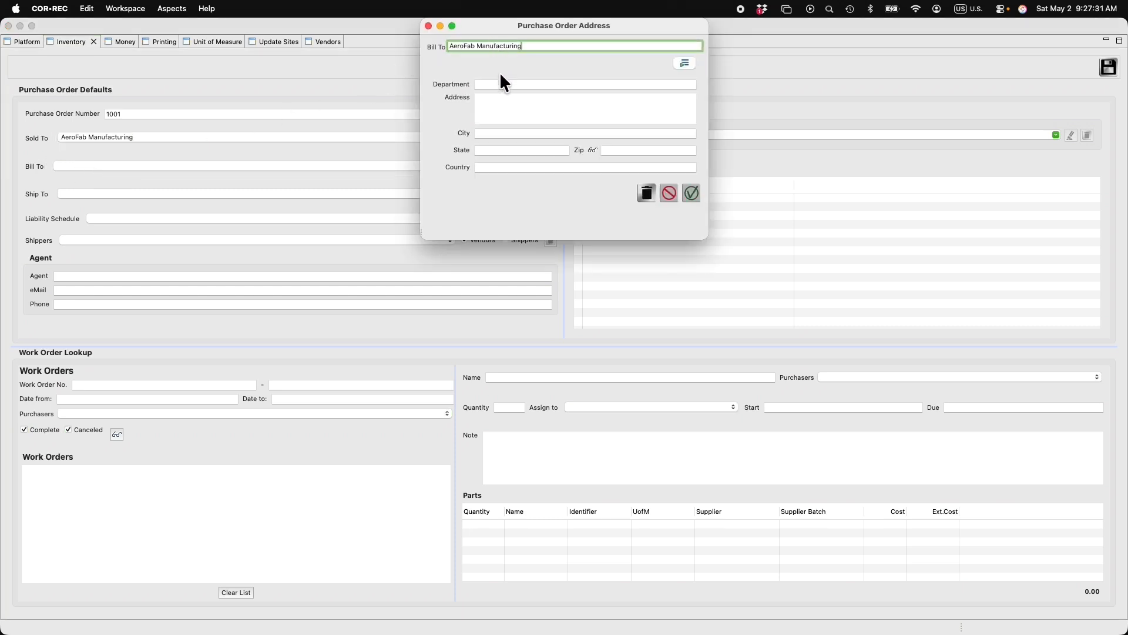
pyautogui.click(685, 64)
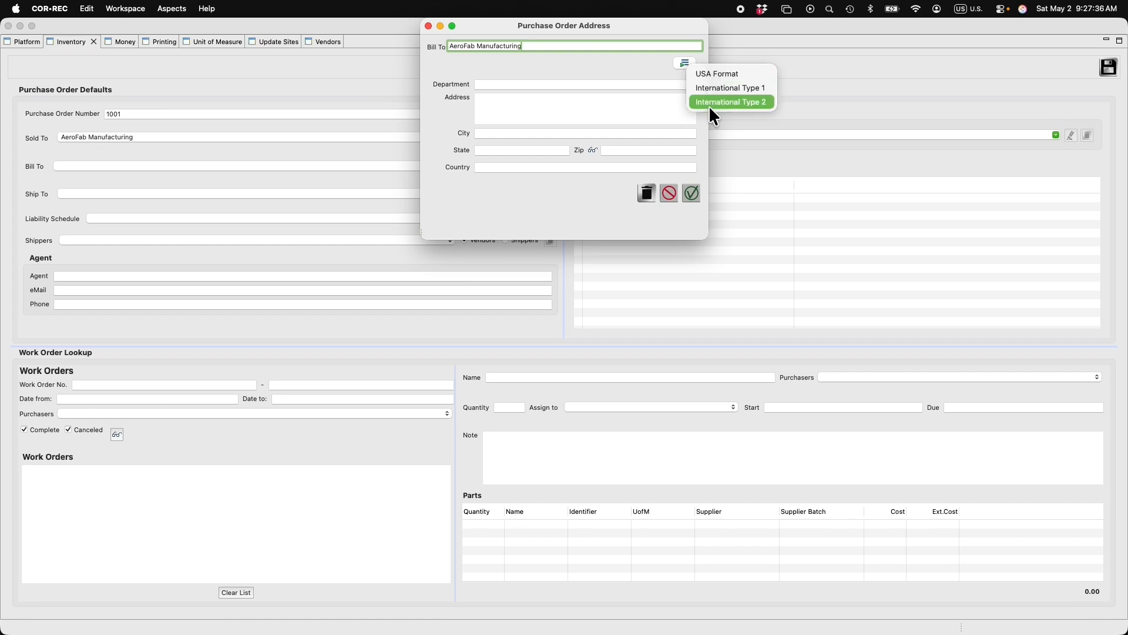
pyautogui.click(708, 103)
pyautogui.click(488, 96)
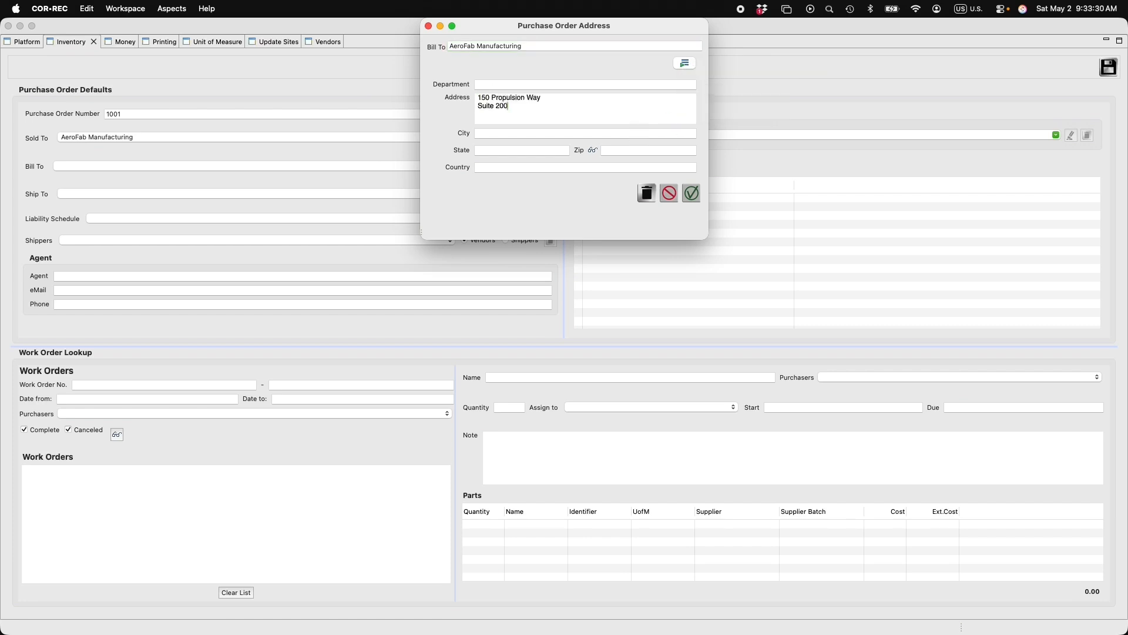
pyautogui.press('Tab')
pyautogui.write('San Antonio')
pyautogui.press('Tab')
pyautogui.write('TX')
pyautogui.press('Tab')
pyautogui.write('78216')
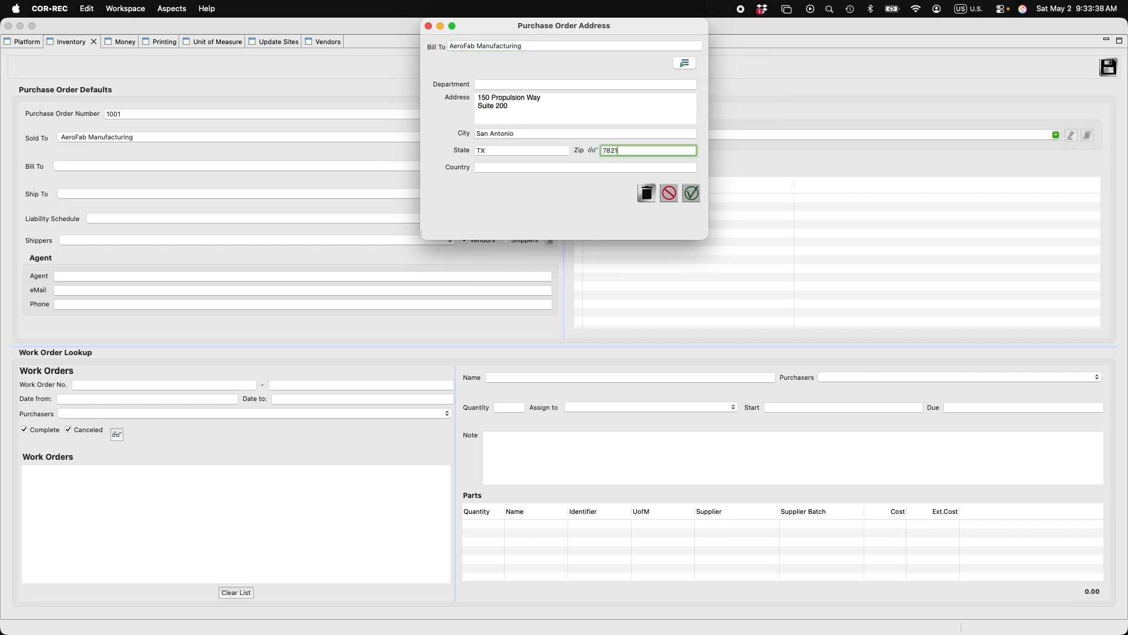
pyautogui.press('Tab')
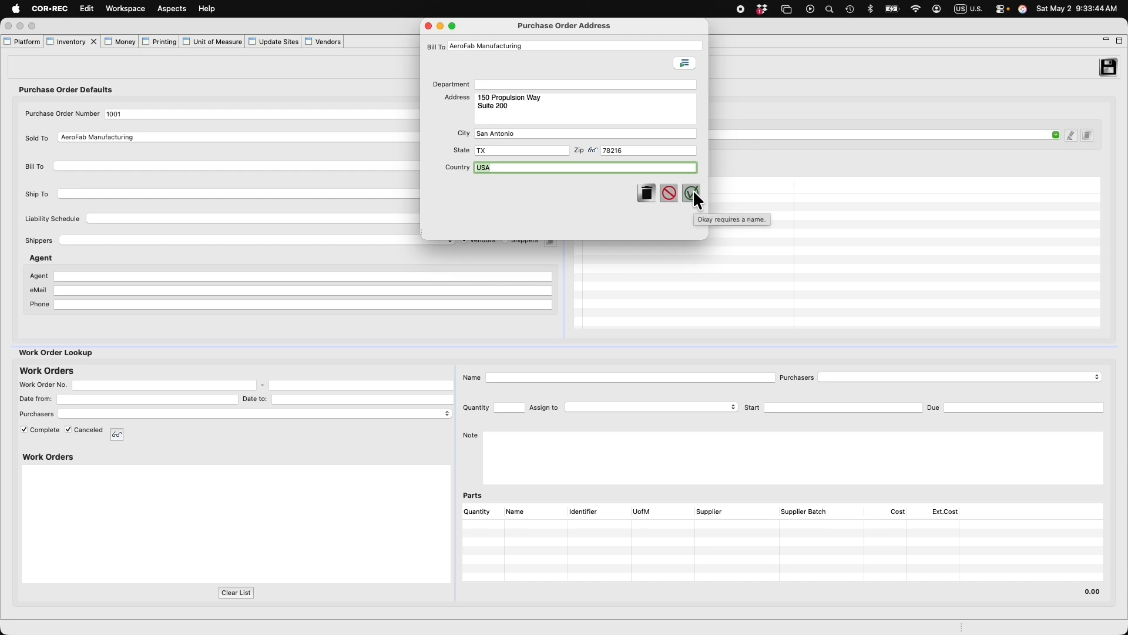
pyautogui.click(691, 193)
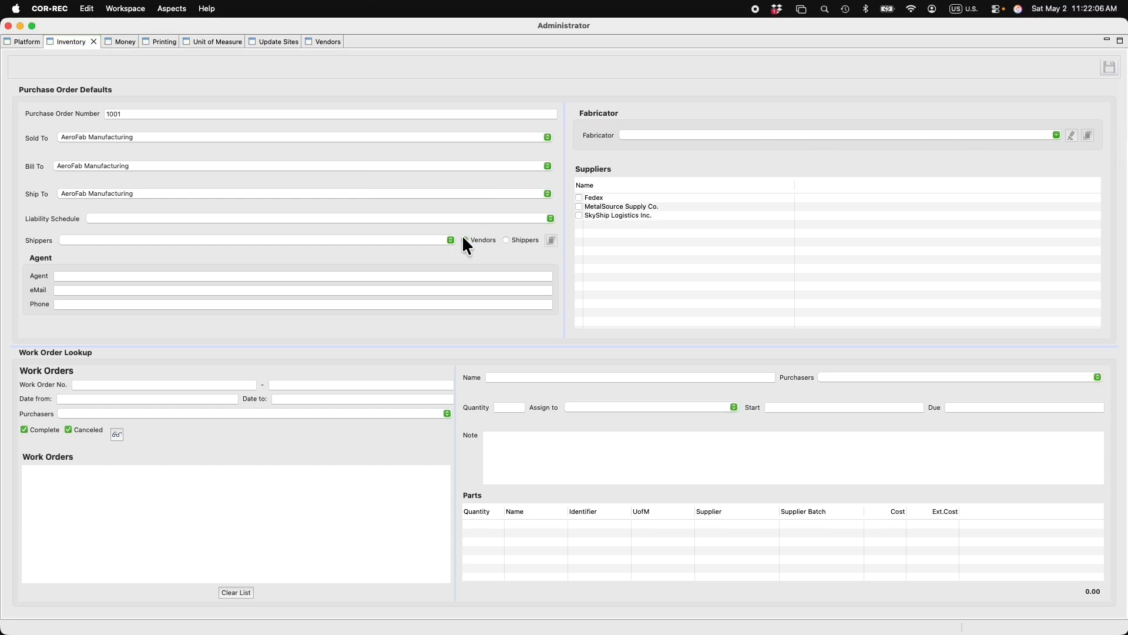
# Try SkyShip Logistics Inc. then Fedex as shipper, then switch the shipper source to Shippers.
pyautogui.click(410, 241)
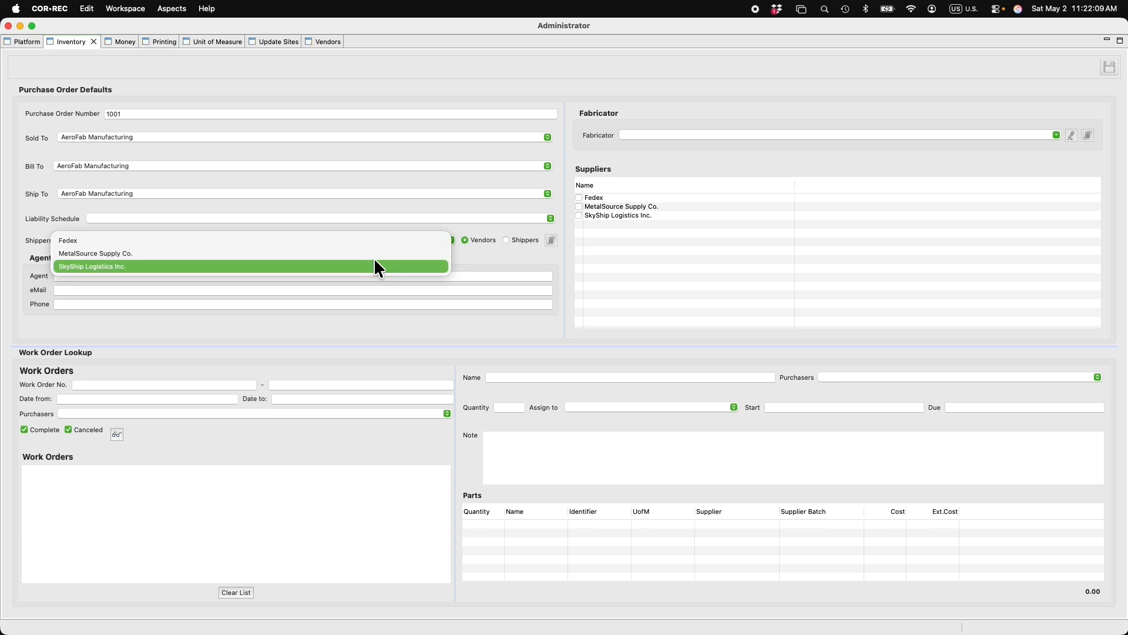
pyautogui.click(369, 266)
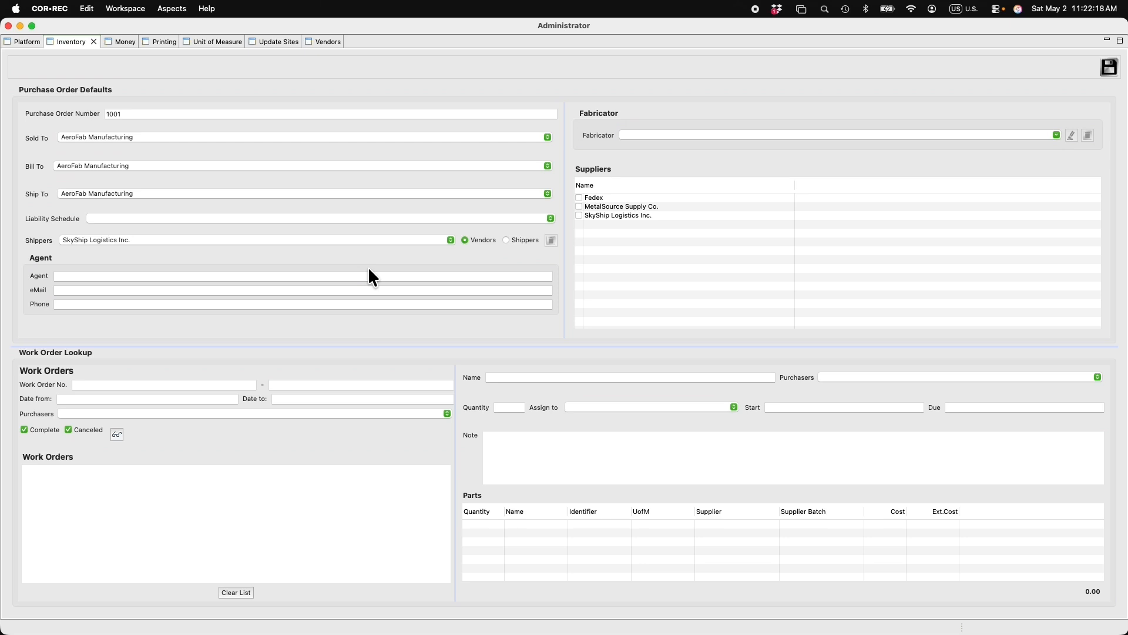
pyautogui.click(451, 239)
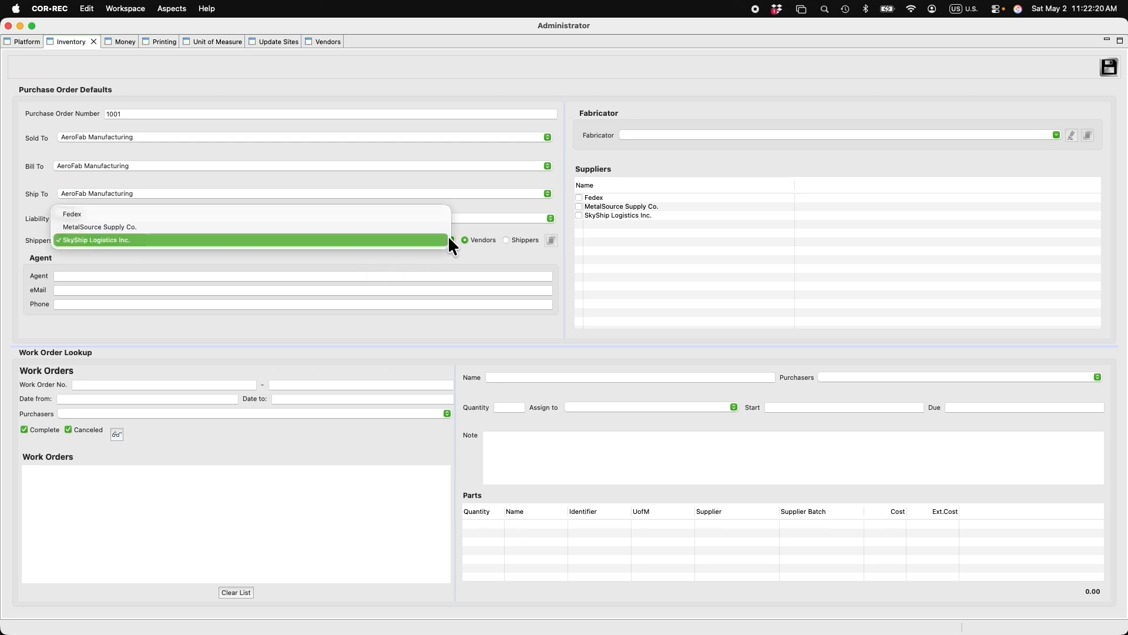
pyautogui.click(415, 215)
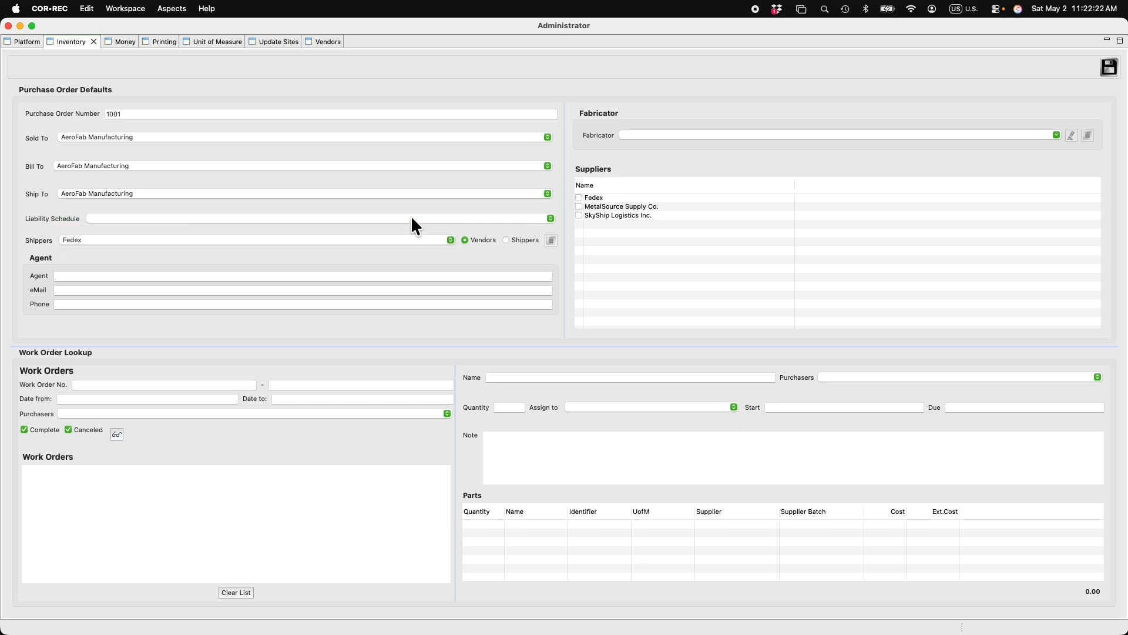
pyautogui.click(506, 240)
pyautogui.click(451, 240)
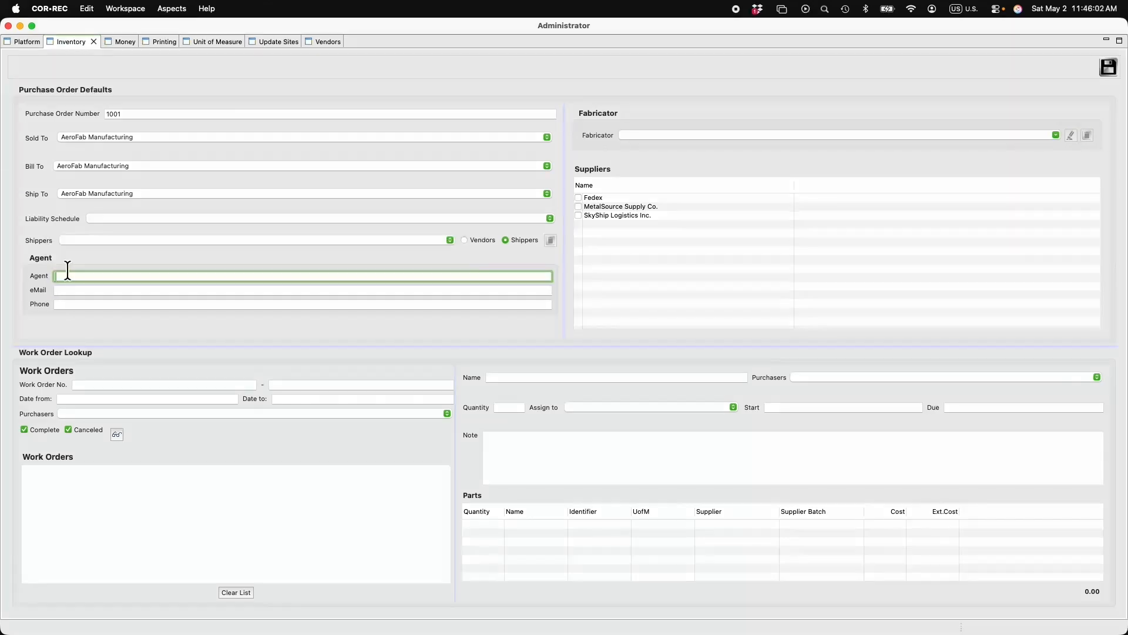
# Fill in the purchasing agent's name, e-mail address and phone number.
pyautogui.press('Tab')
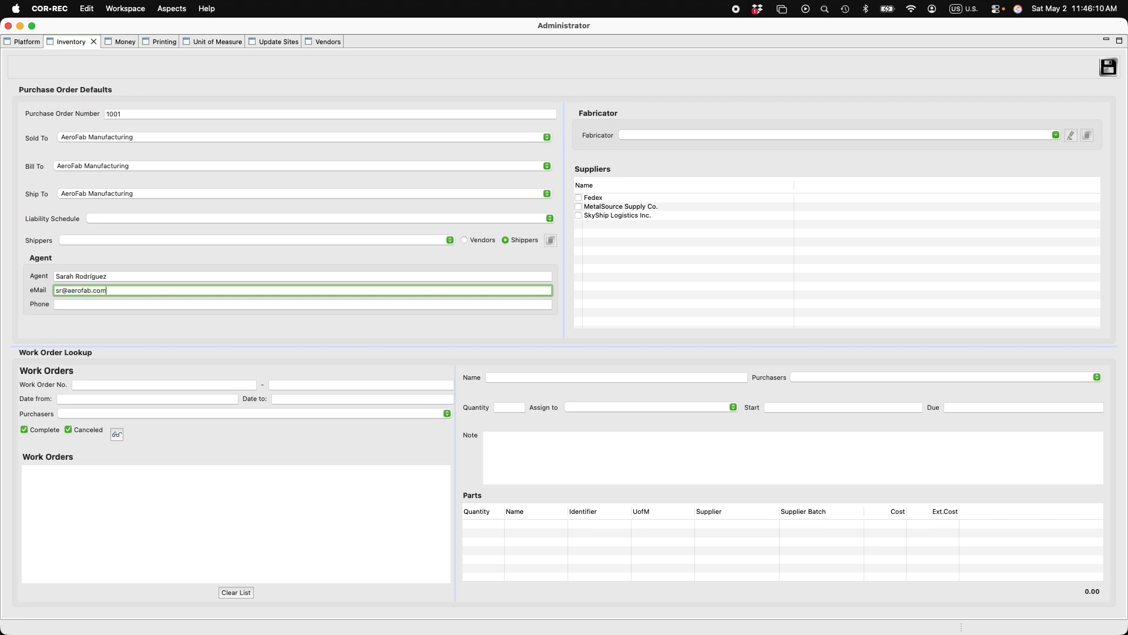
pyautogui.press('Tab')
pyautogui.write('210')
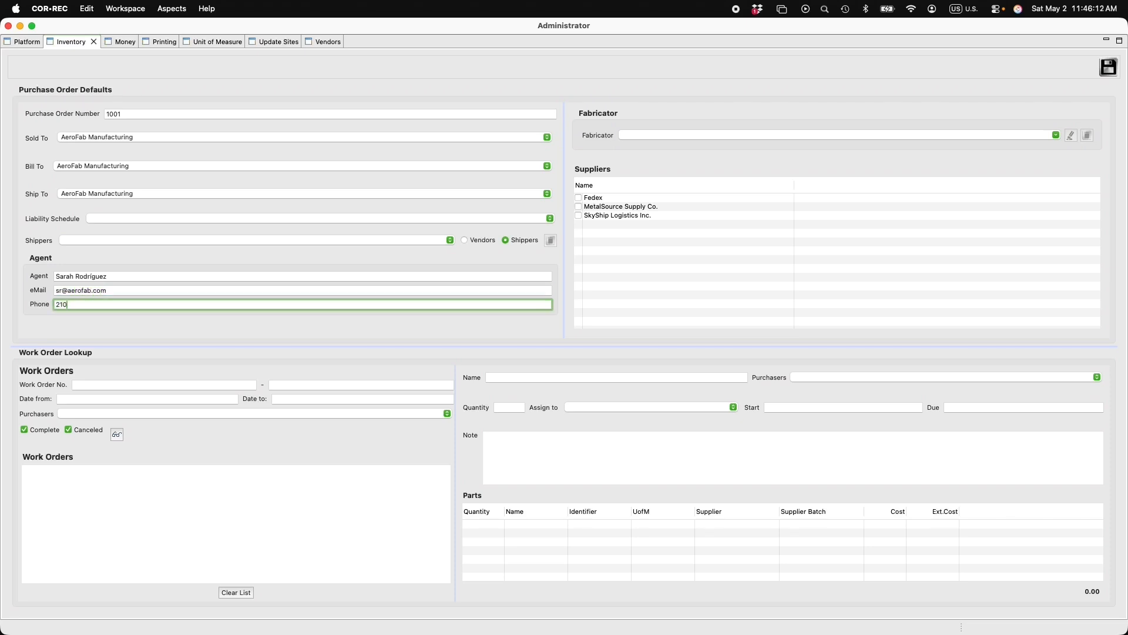
pyautogui.write('-555-0100')
# Enter Fabricator 'AeroFab Assembly', tick MetalSource Supply Co. as supplier, and save the defaults.
pyautogui.press('Tab')
pyautogui.write('A')
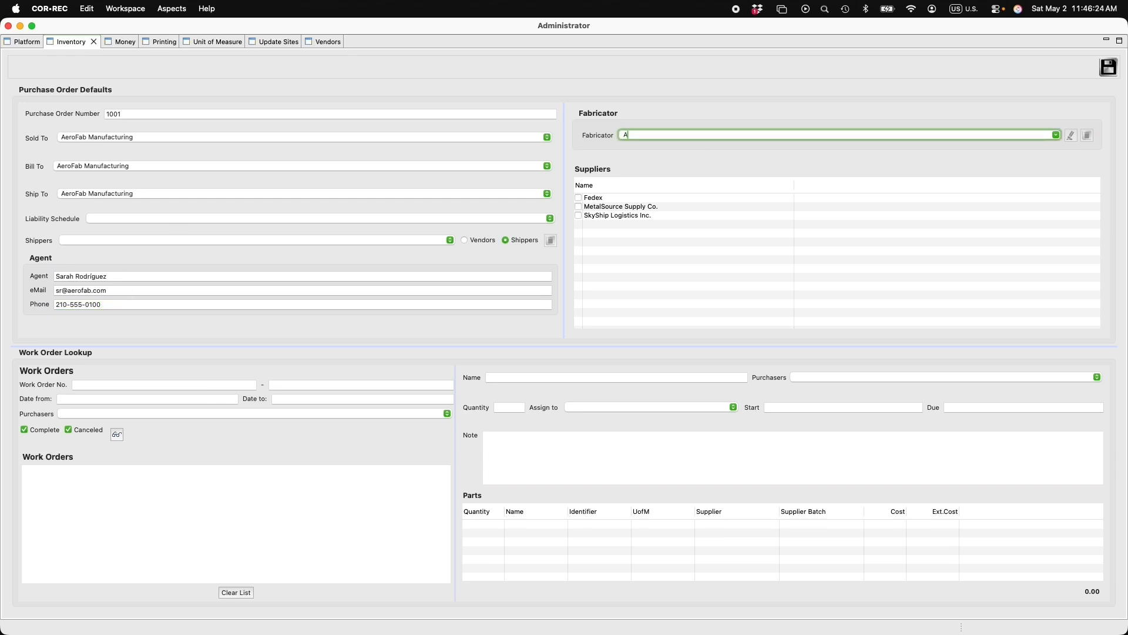
pyautogui.write('eroFab Assembly')
pyautogui.write('loor')
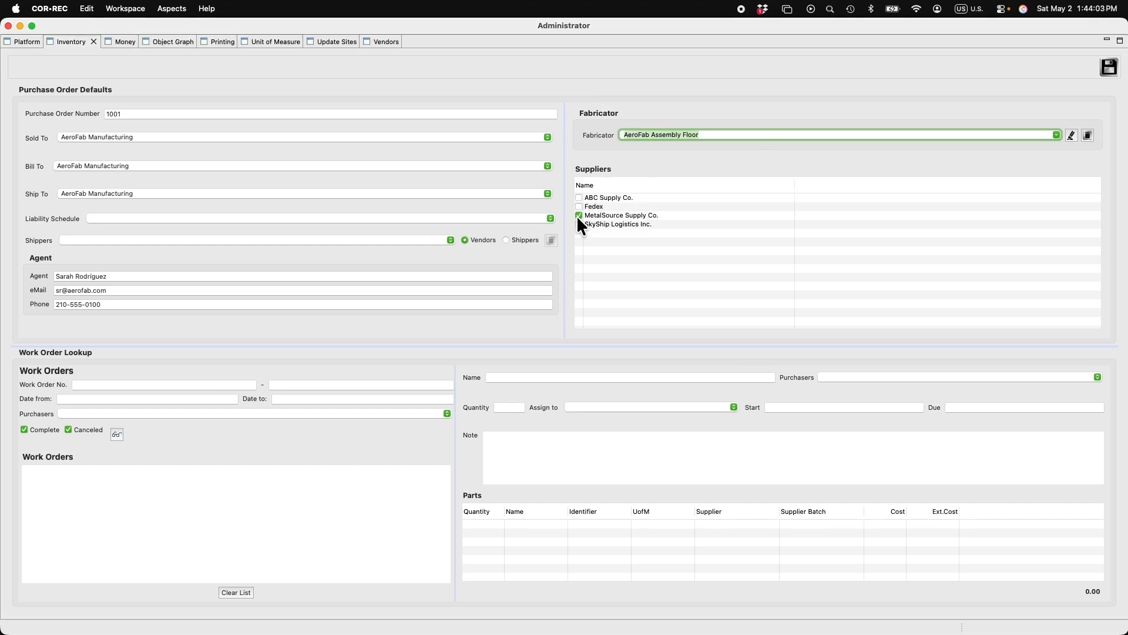
pyautogui.click(578, 215)
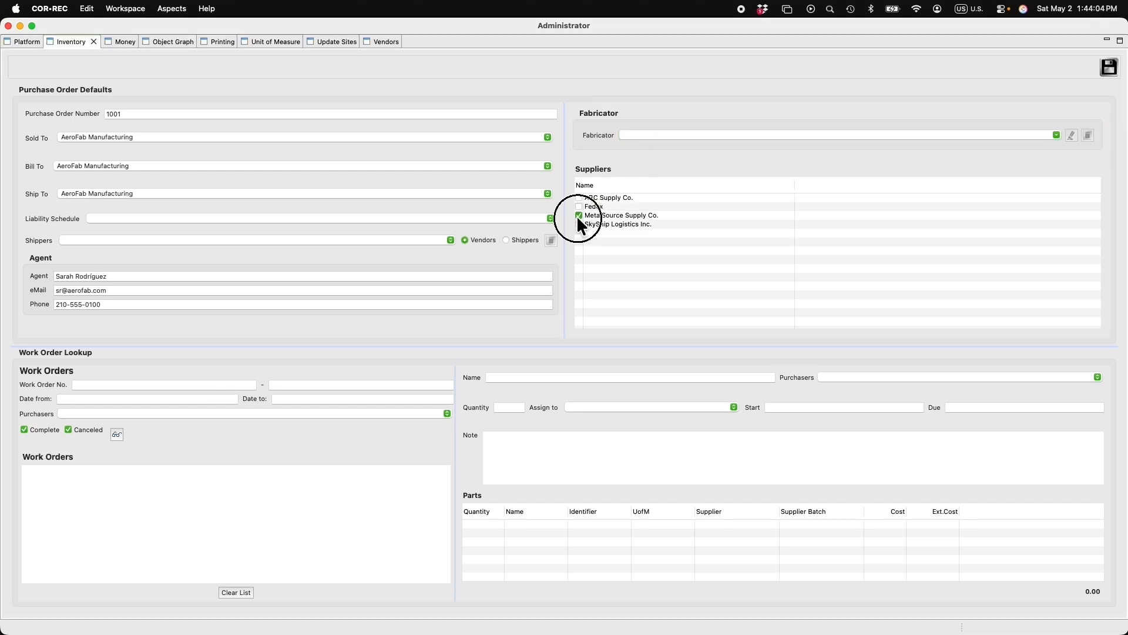
pyautogui.click(1109, 68)
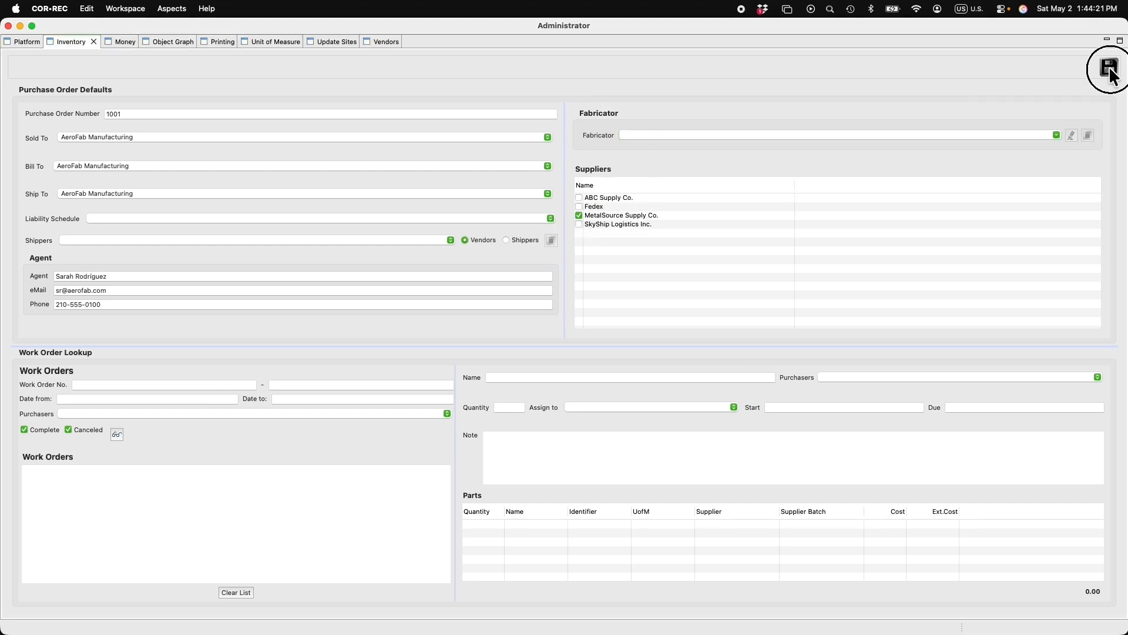